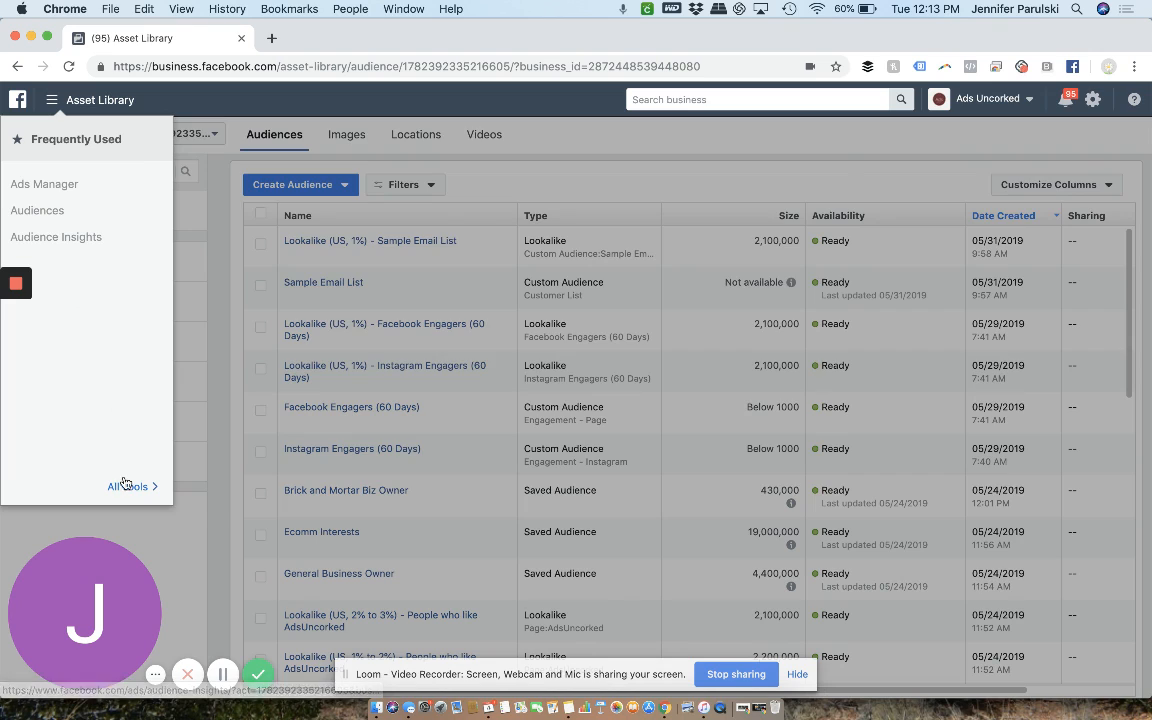
Open the Audiences library and start a custom audience that uses the Instagram business profile as its source.
left_click(122, 486)
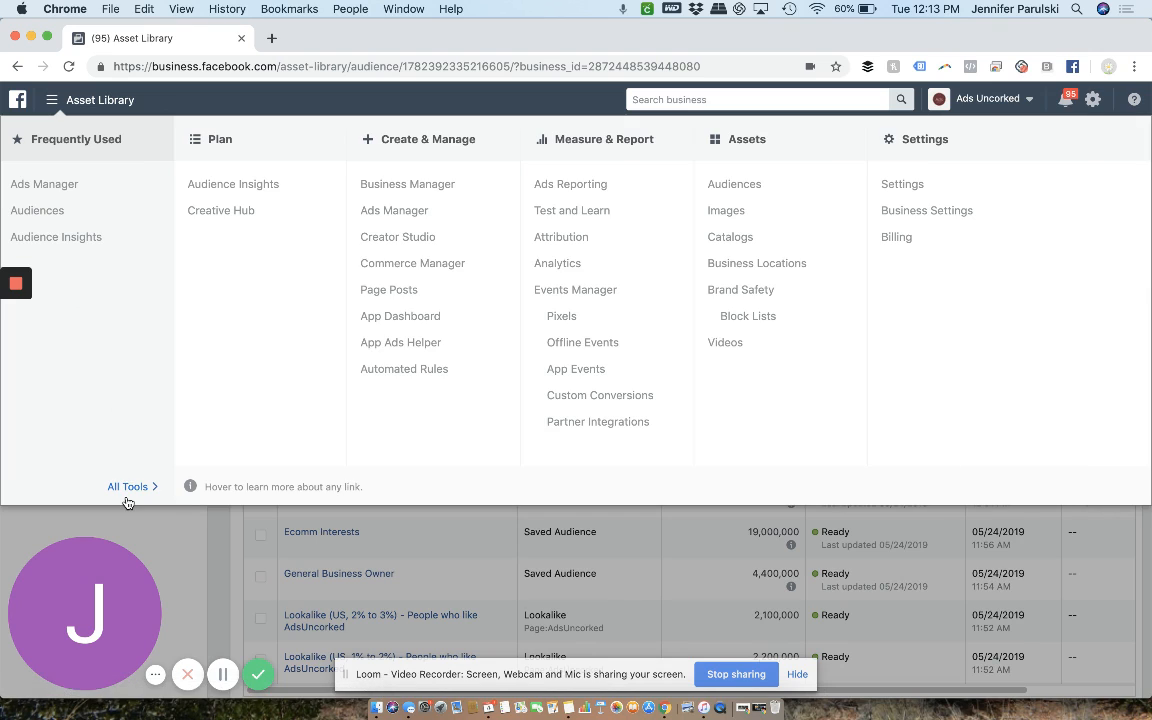
left_click(744, 199)
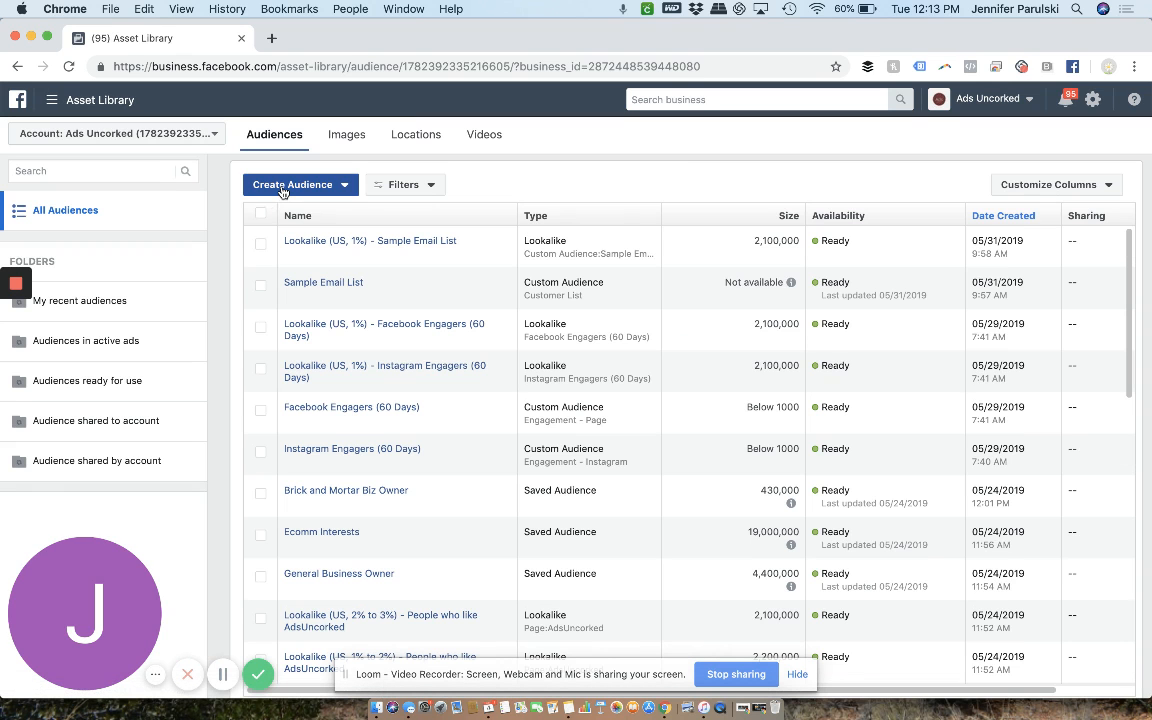
left_click(282, 190)
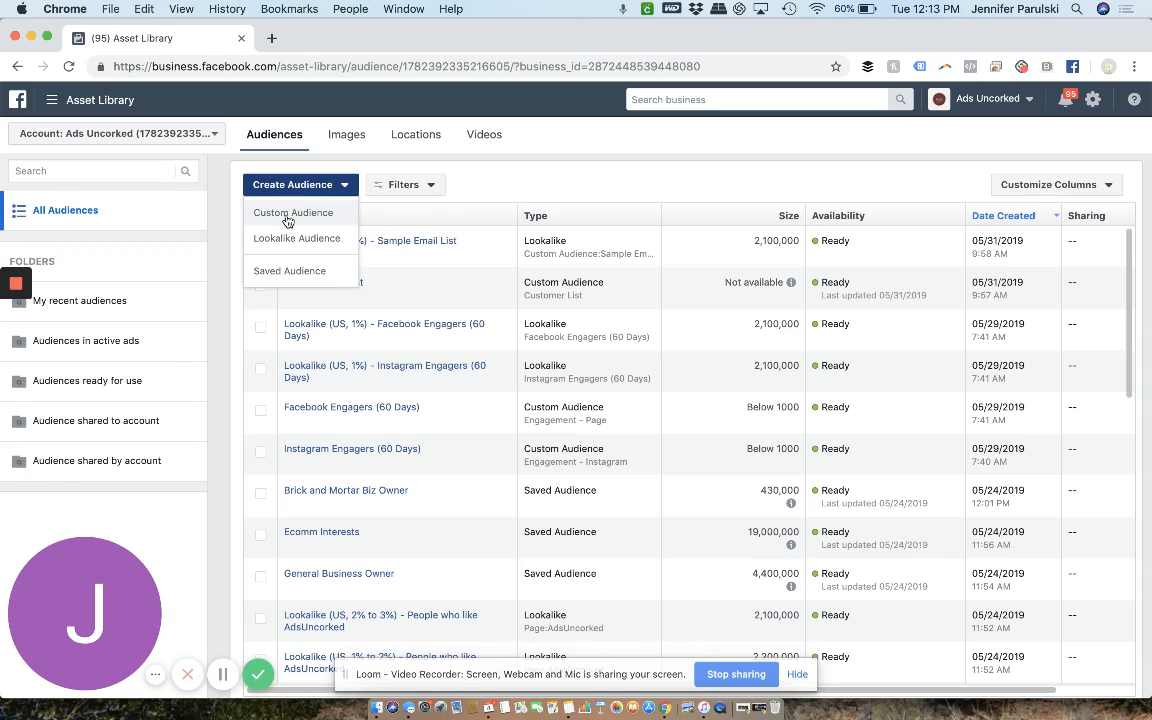
left_click(288, 219)
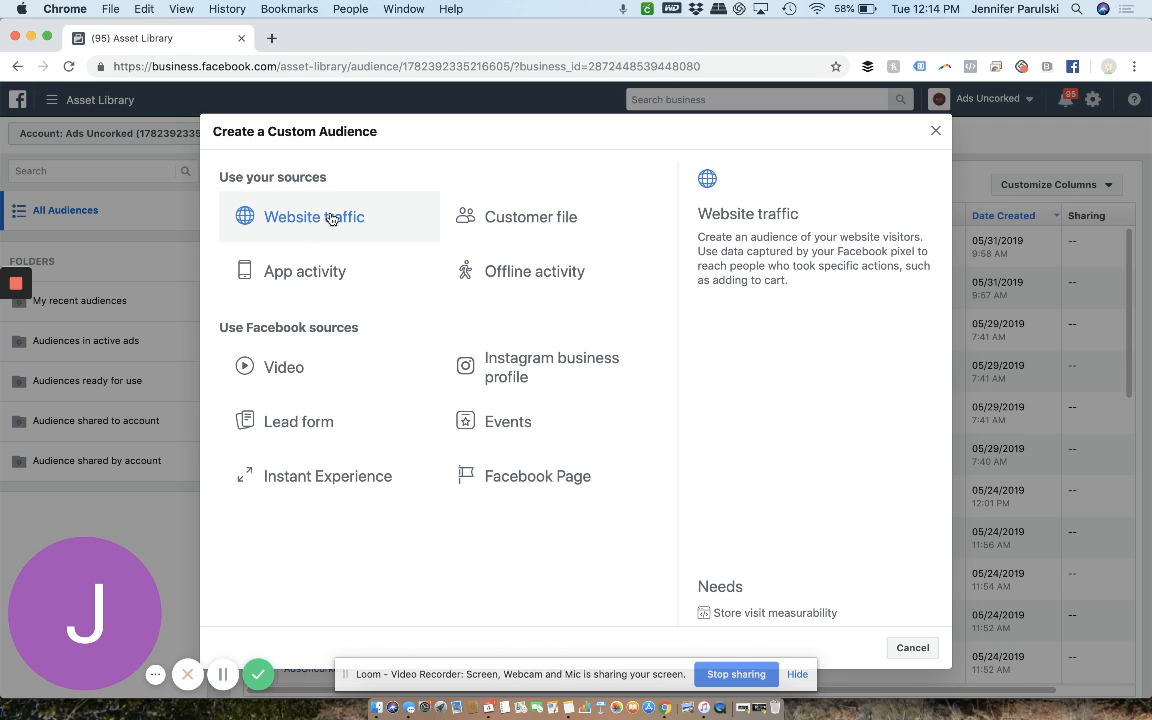
left_click(510, 360)
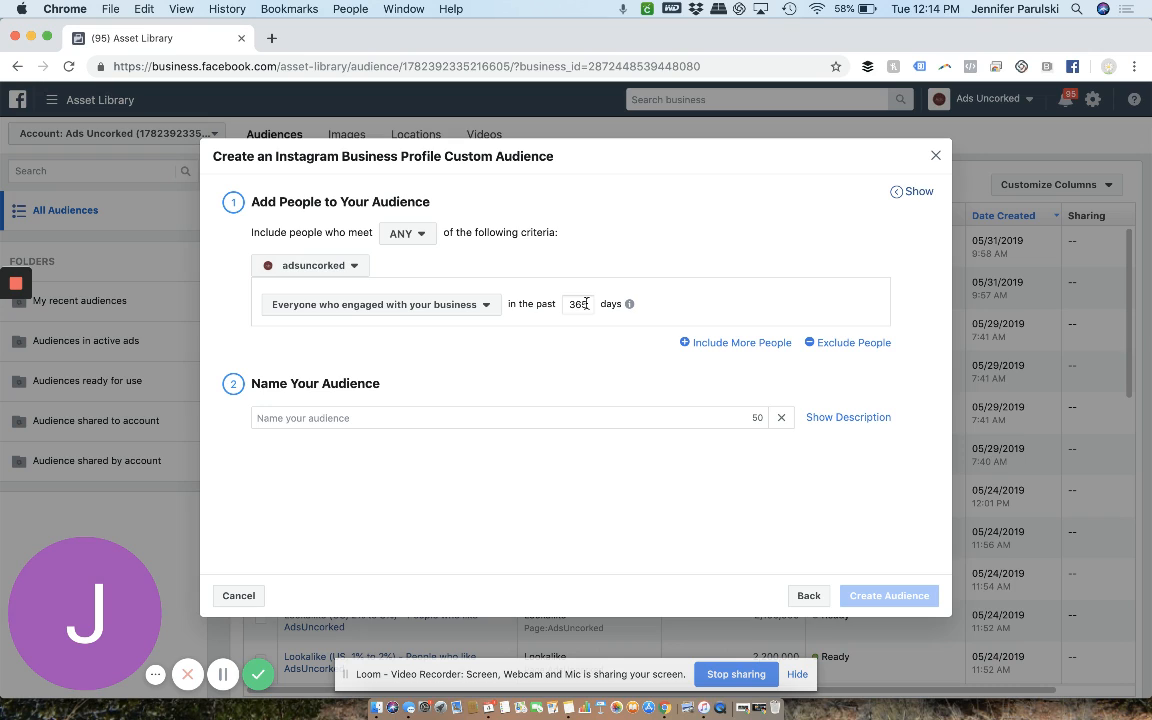
Set the engagement window to 60 days, name the audience "Instagram Engagers (60 Day)", and close the form without creating it.
left_click_drag(586, 303, 553, 301)
type("60")
left_click(446, 416)
type("In")
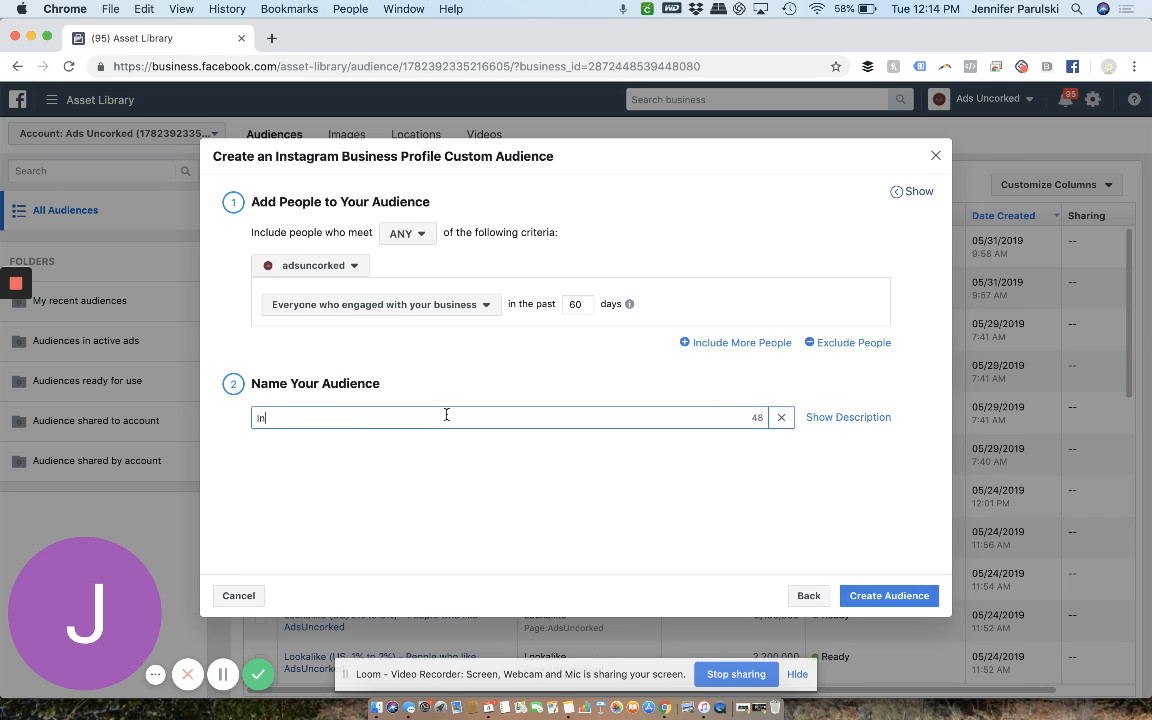
type("stagram Engagers (60 Day)")
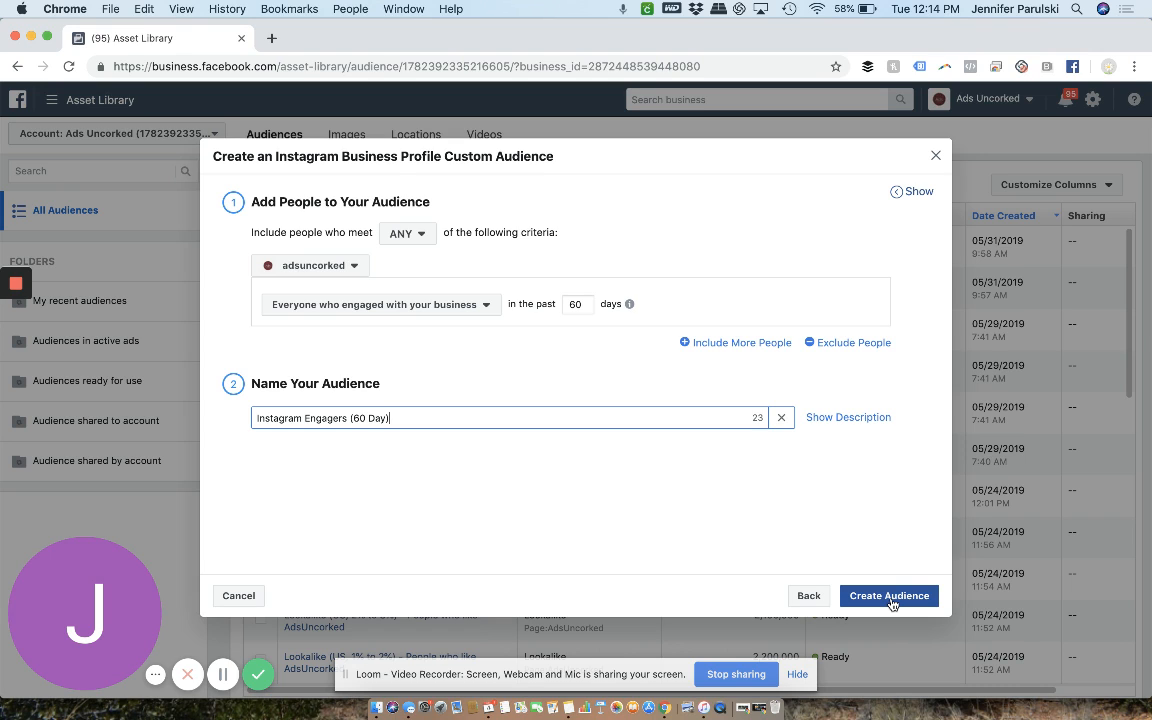
left_click(937, 157)
left_click(933, 129)
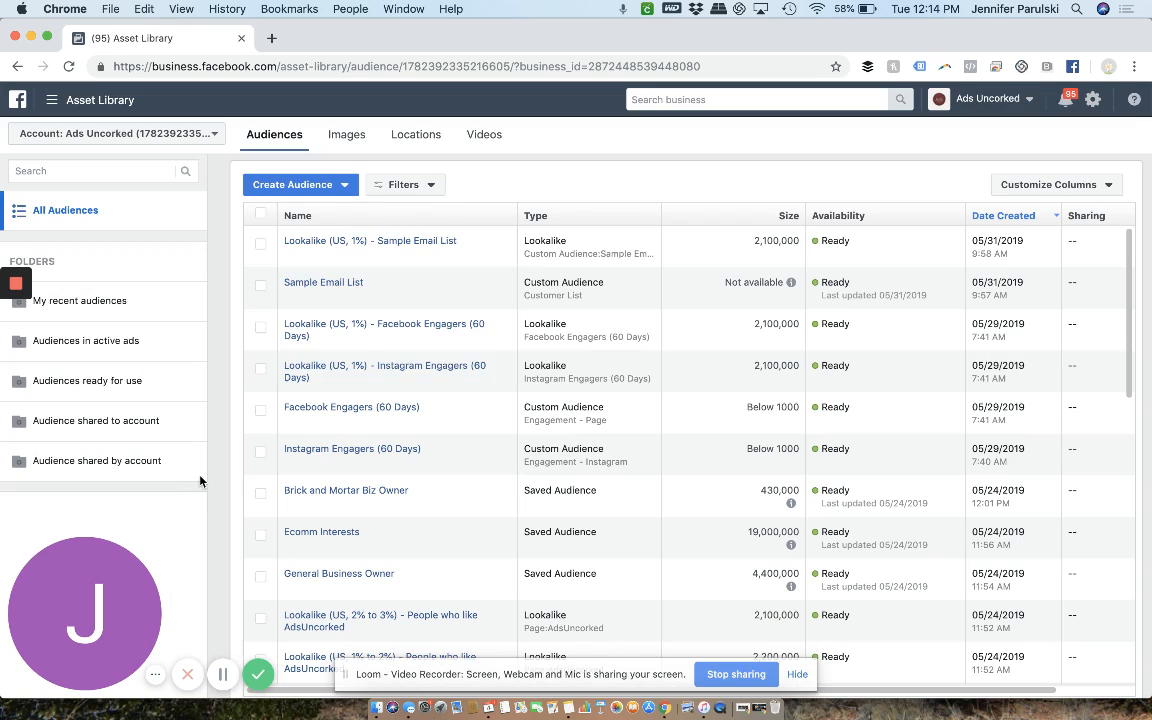
Start a customer file audience without LTV, set its original data source to Directly from customers, and close the form without creating it.
left_click(300, 185)
left_click(308, 214)
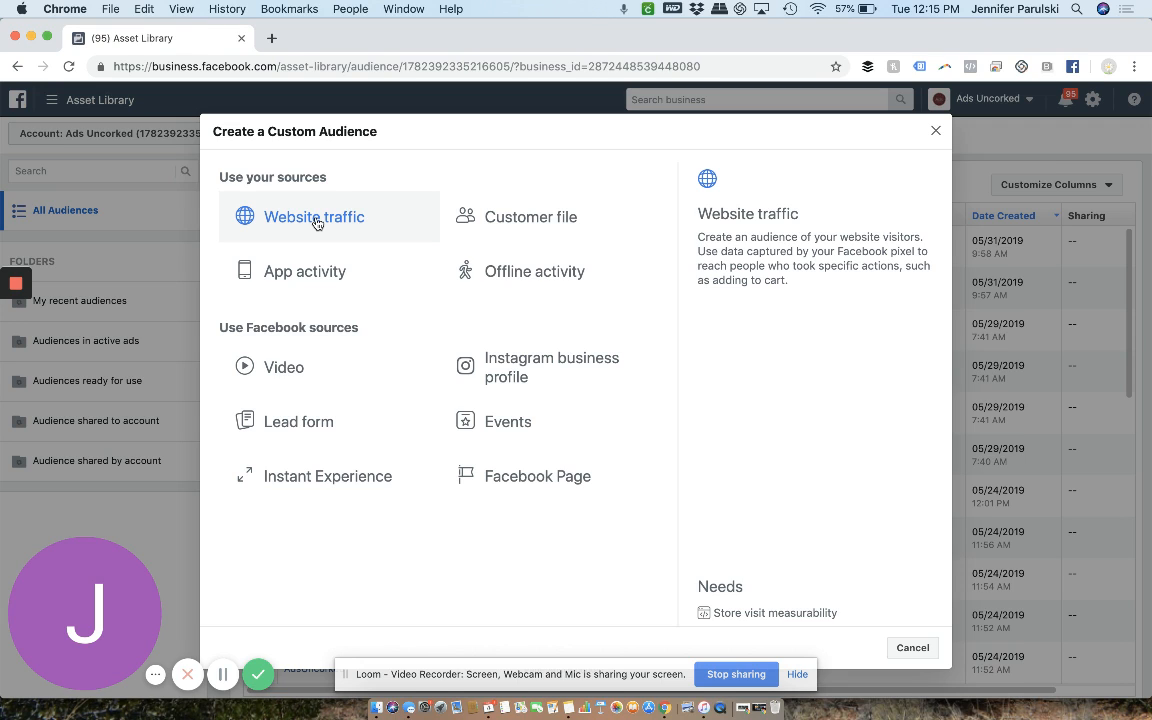
left_click(527, 222)
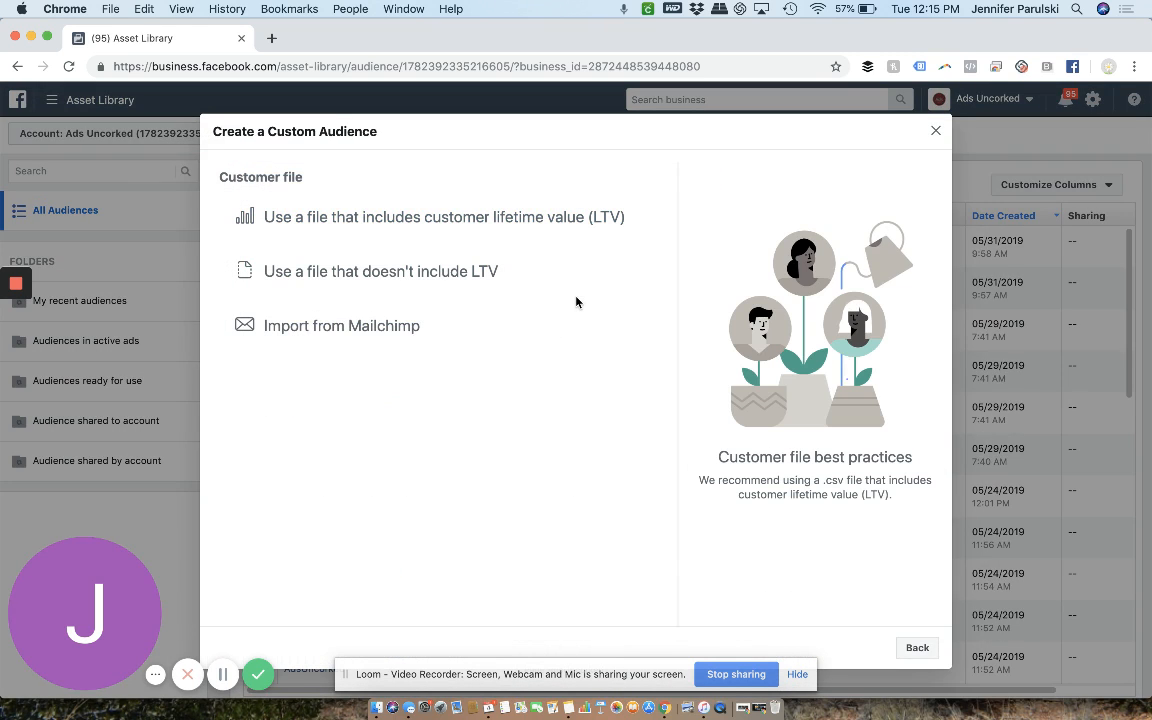
left_click(521, 273)
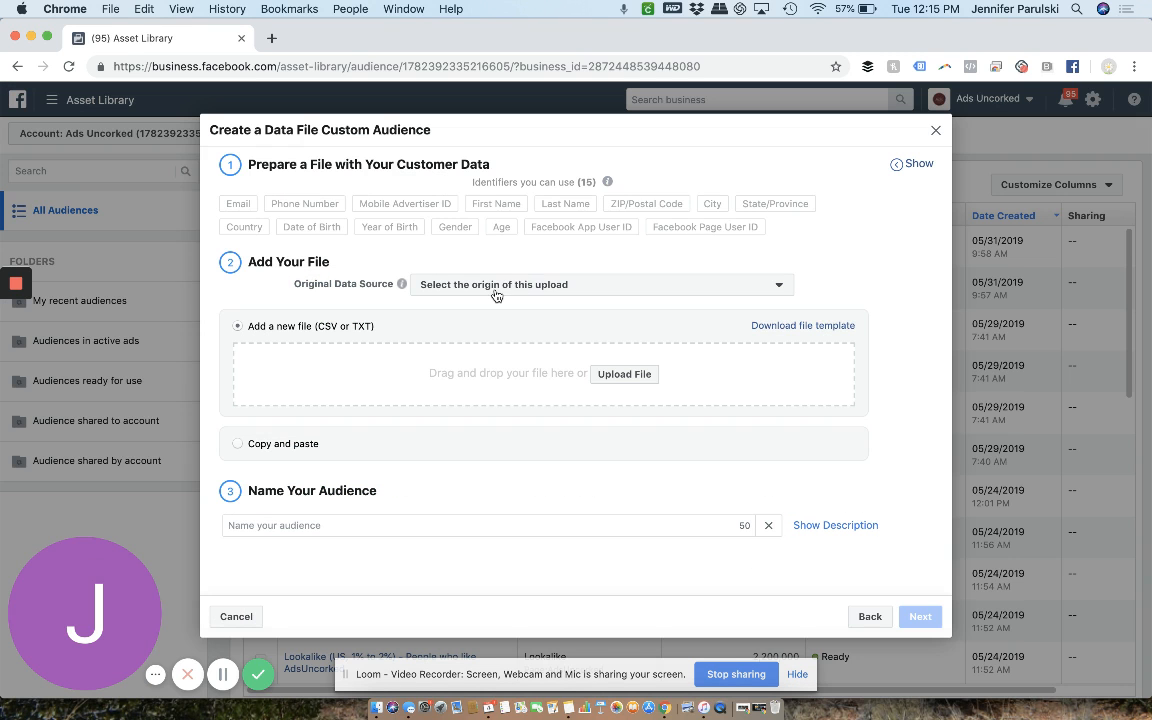
left_click(496, 292)
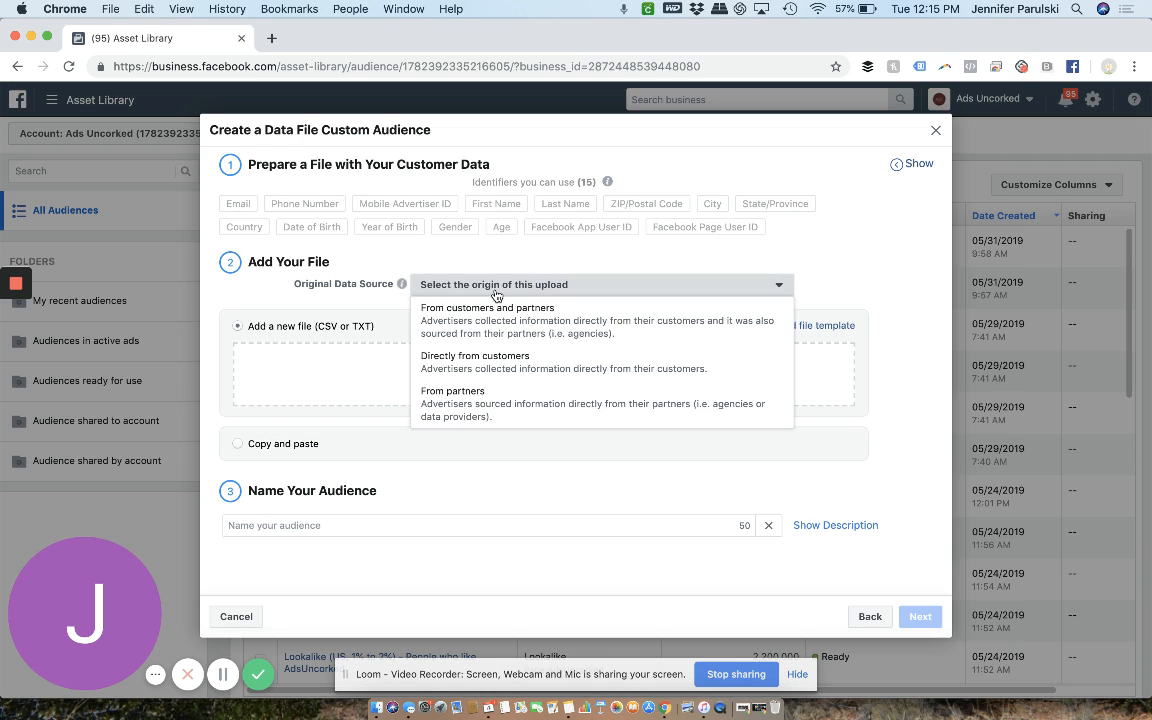
left_click(561, 374)
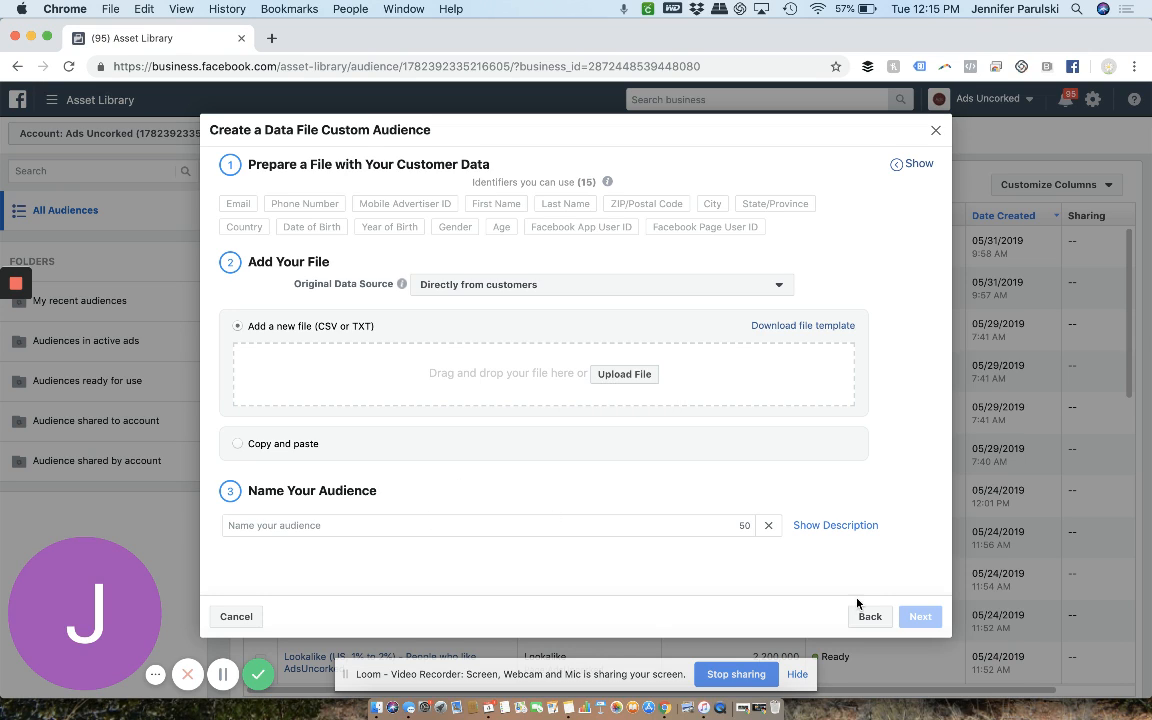
left_click(936, 133)
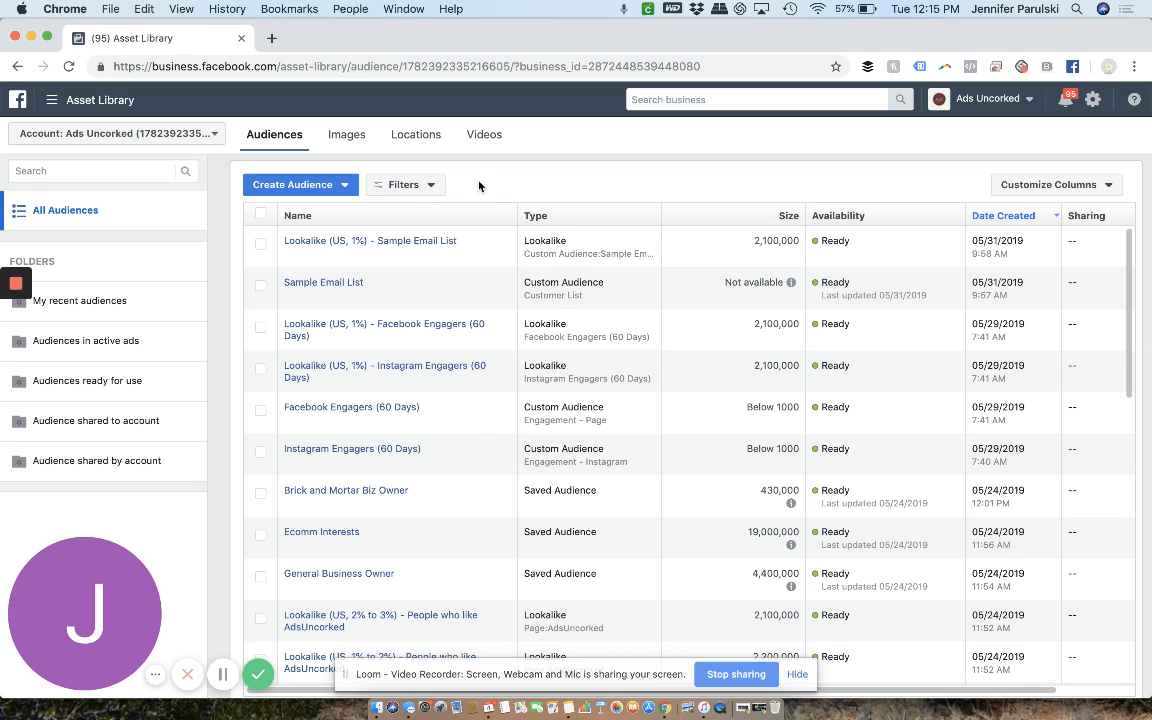
Start a lookalike audience with the custom audience "Instagram Engagers (60 Days)" as its source.
left_click(305, 182)
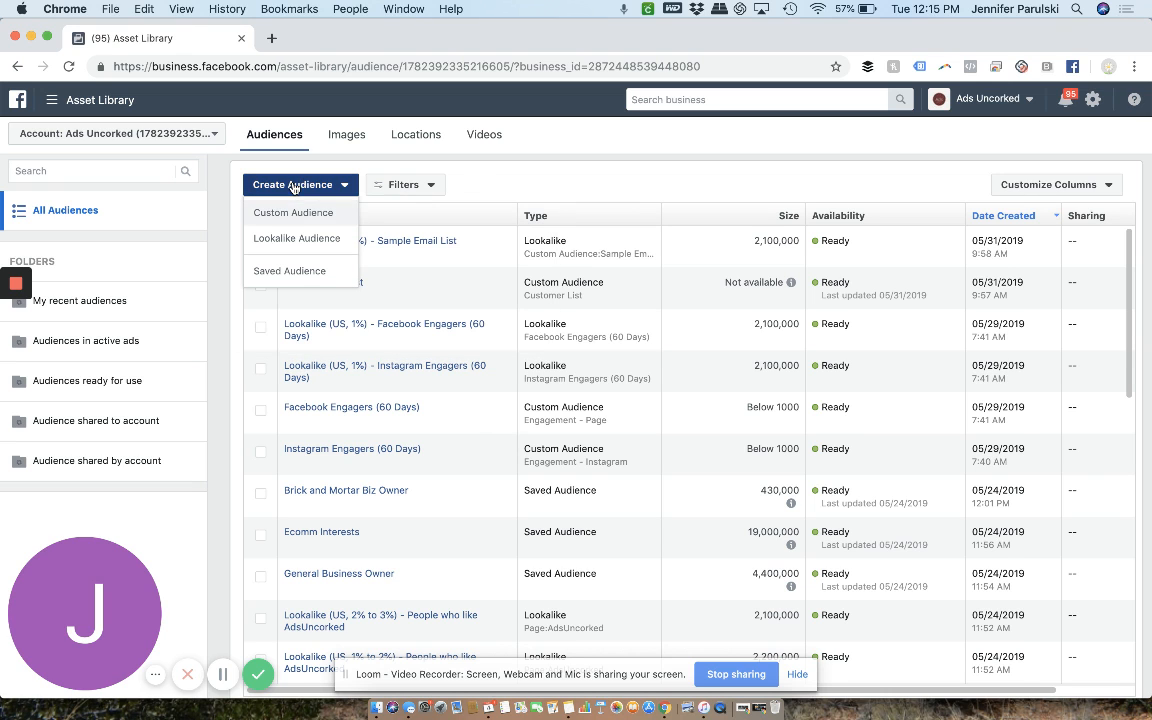
left_click(289, 239)
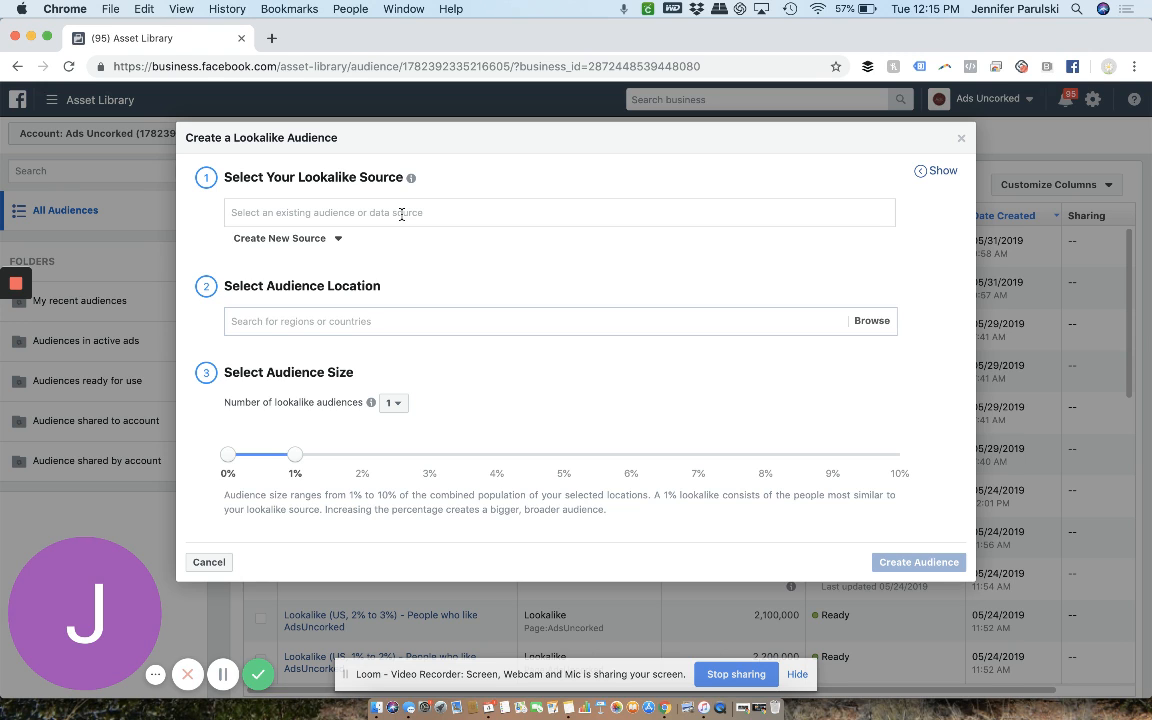
left_click(401, 213)
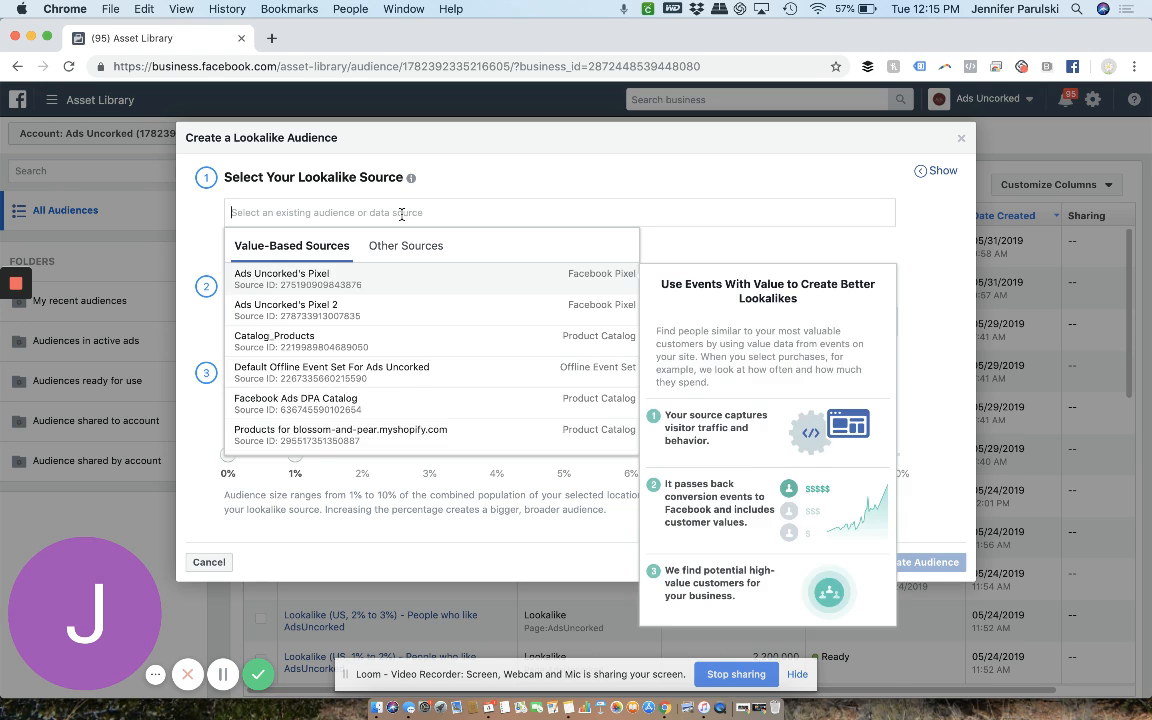
type("Instagram")
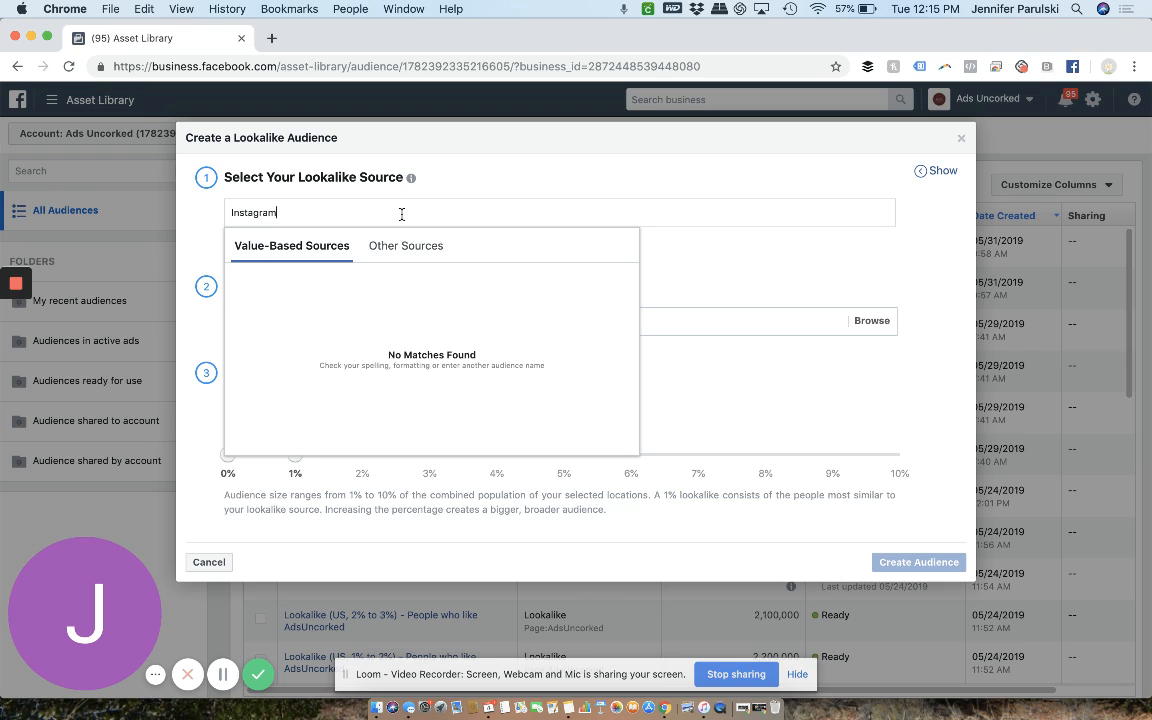
left_click(372, 247)
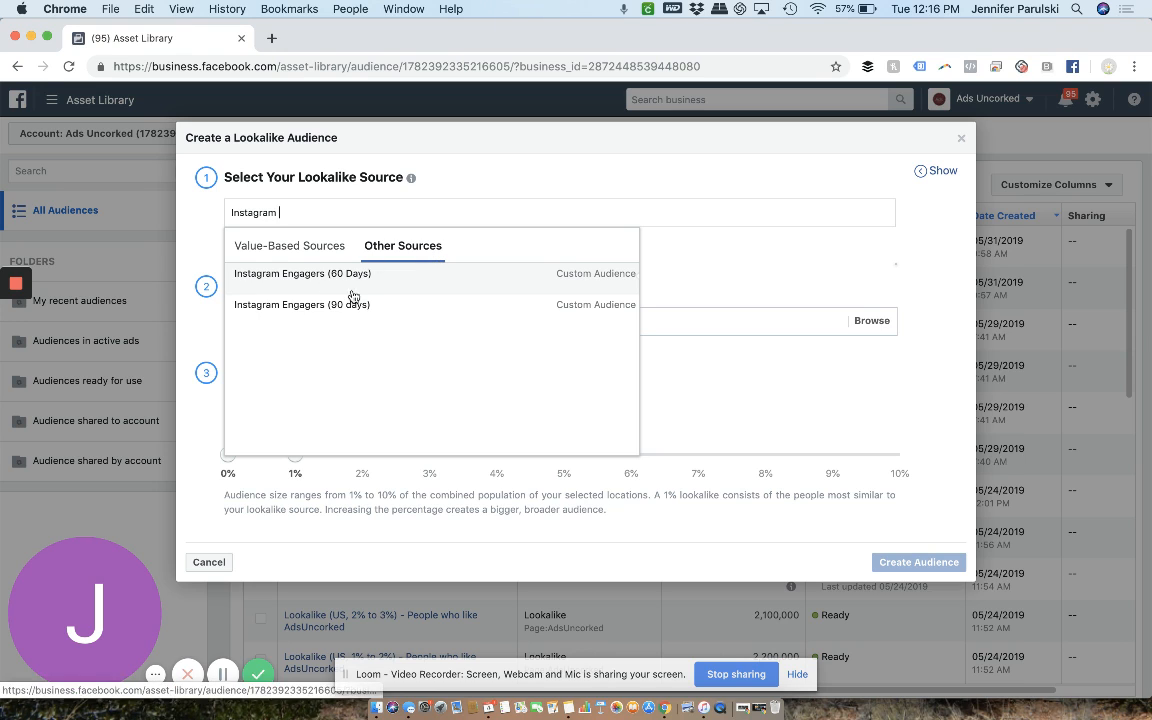
left_click(273, 285)
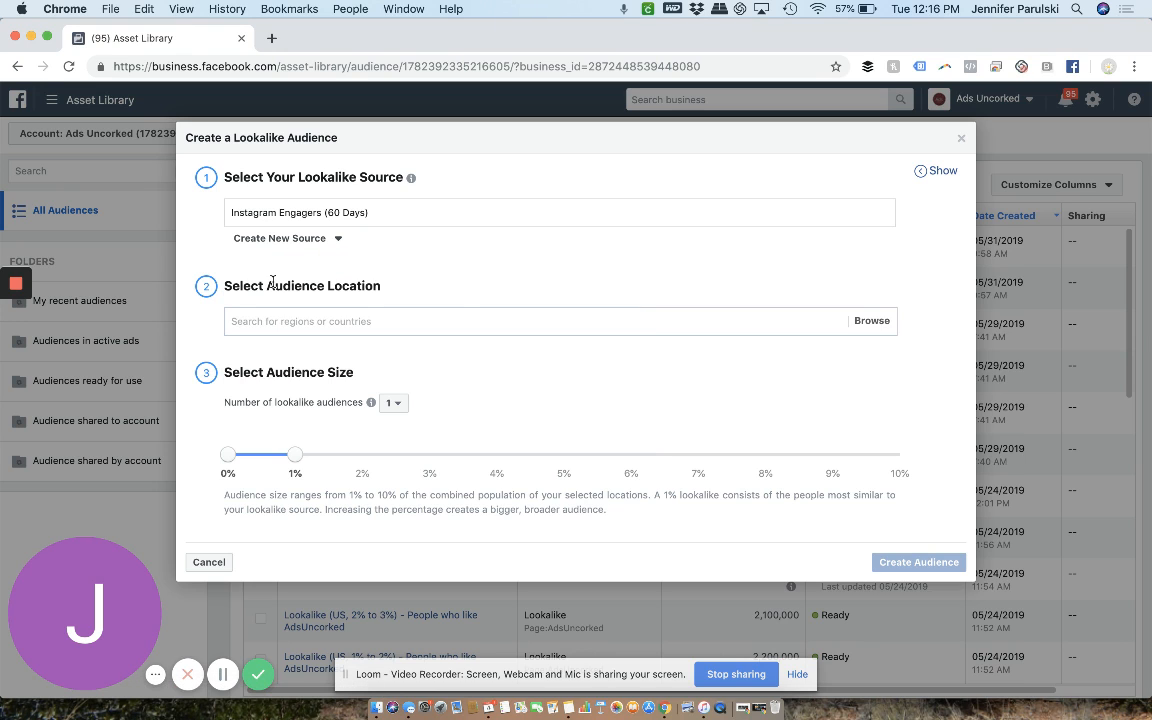
Set the lookalike audience's location to United States.
left_click(466, 321)
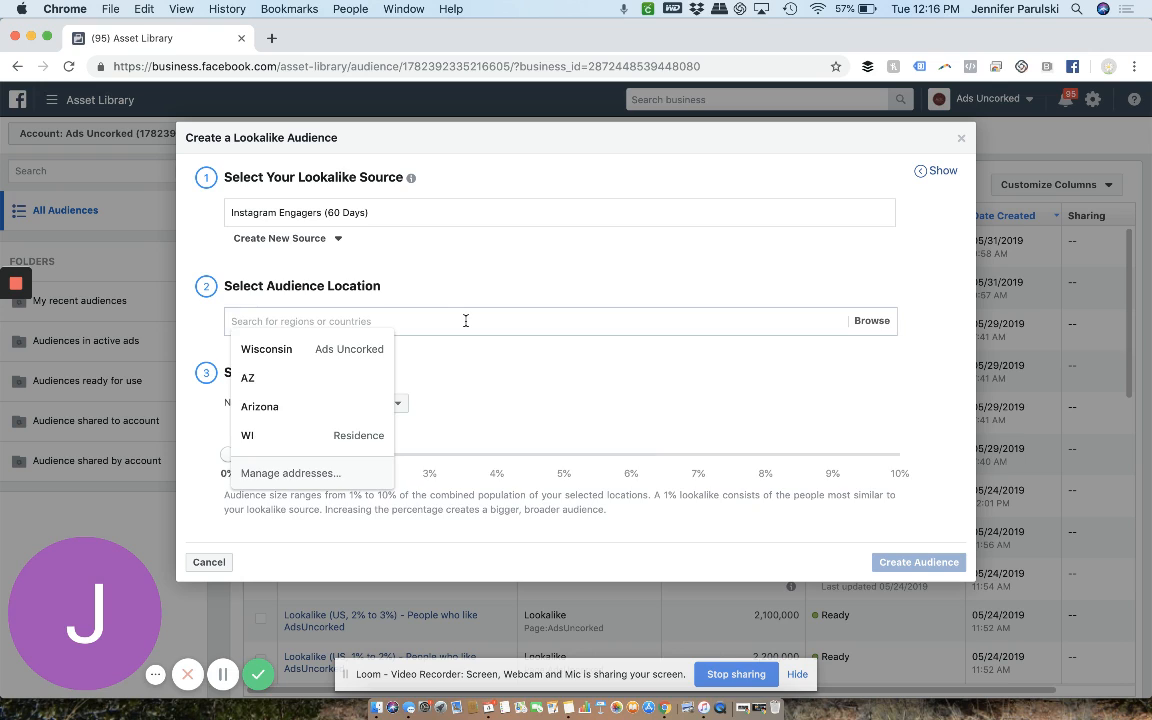
type("United Sta")
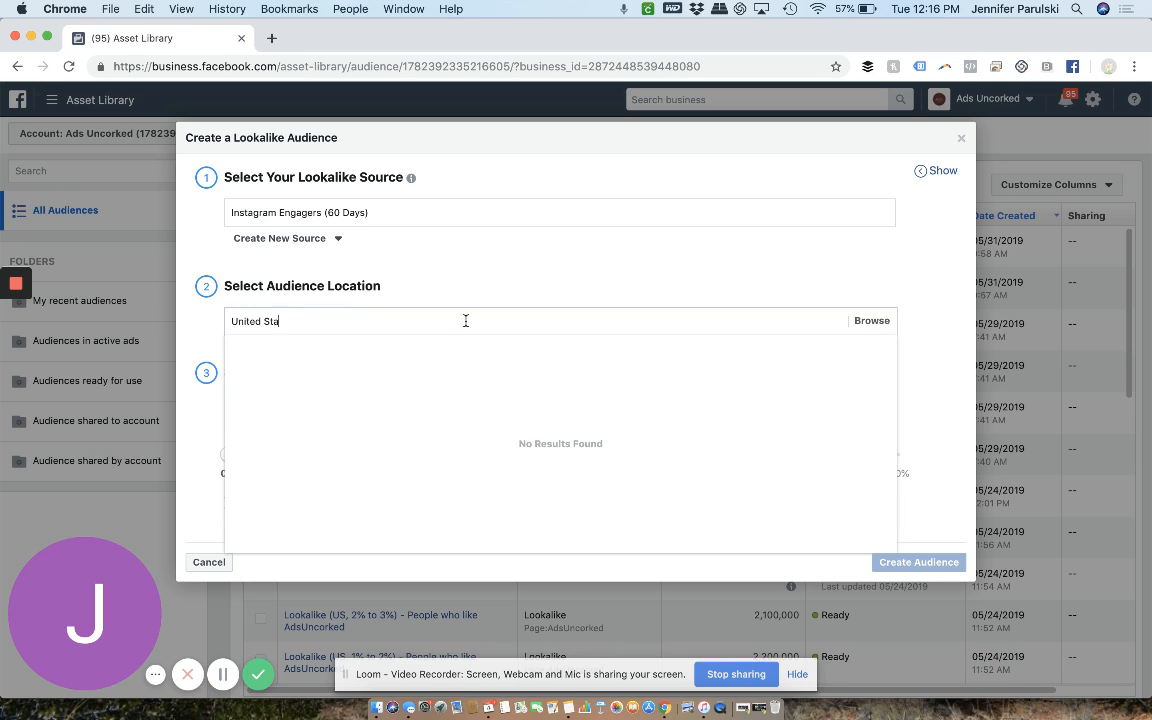
type("tes")
left_click(463, 351)
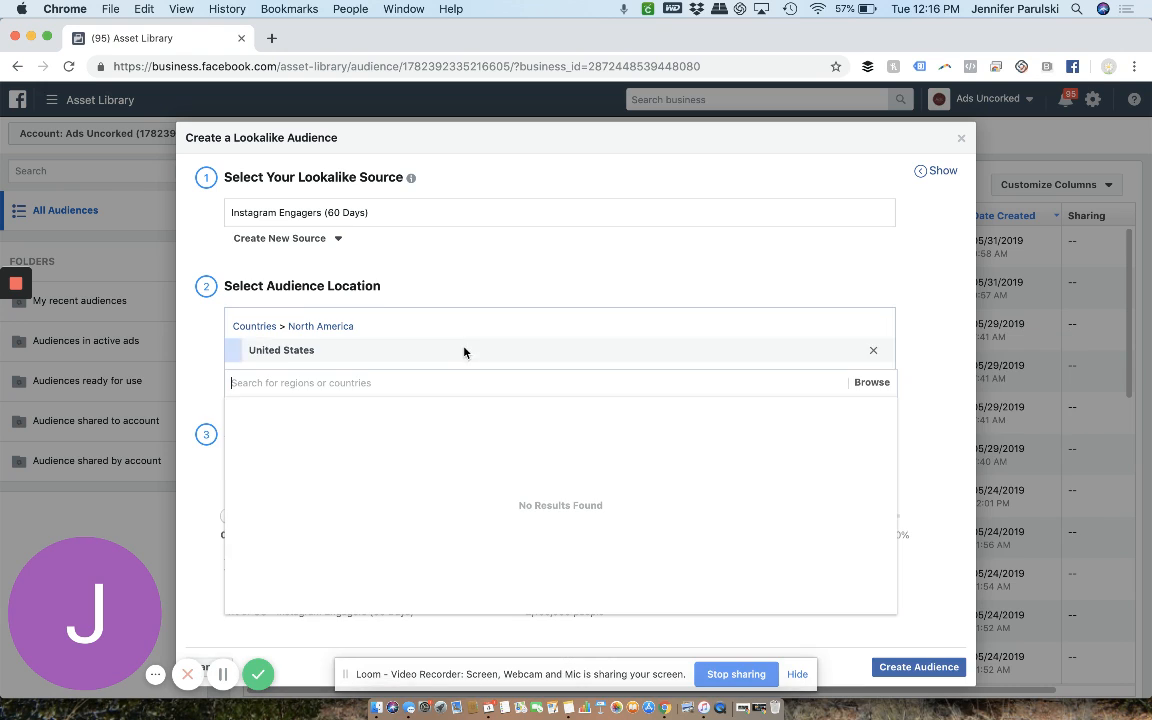
left_click(200, 492)
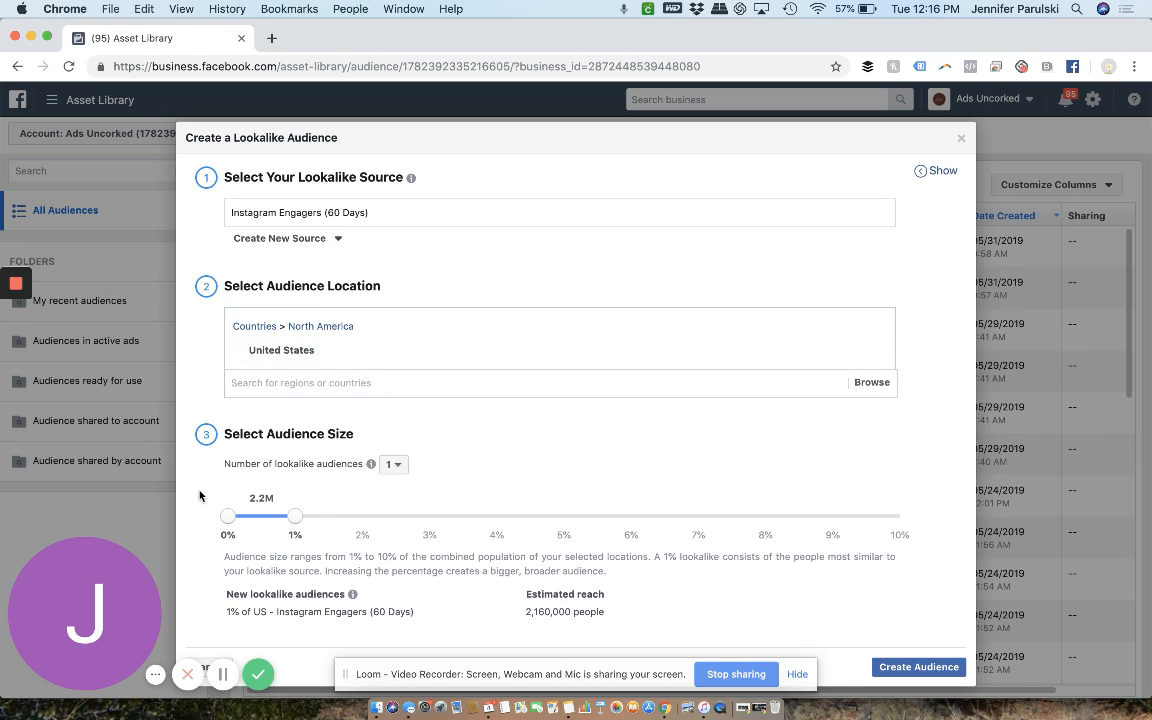
Set the number of lookalike audiences to 3, trying a single audience in between for comparison.
left_click(389, 479)
left_click(399, 522)
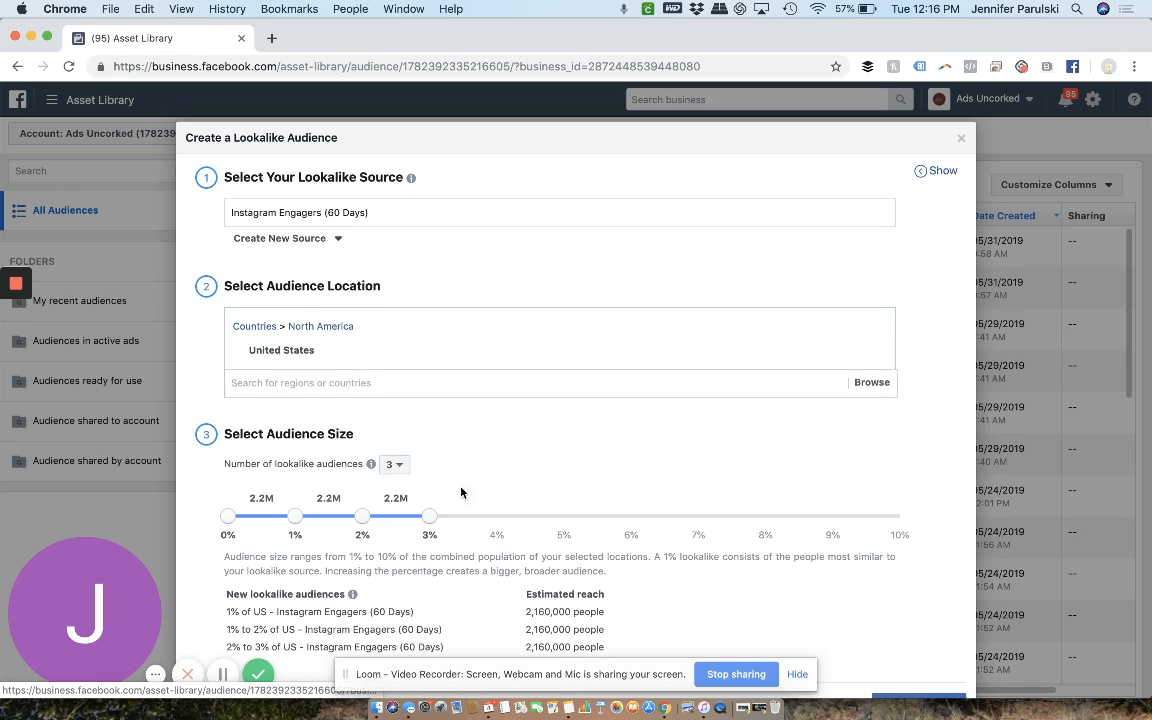
scroll(501, 476, "down", 2)
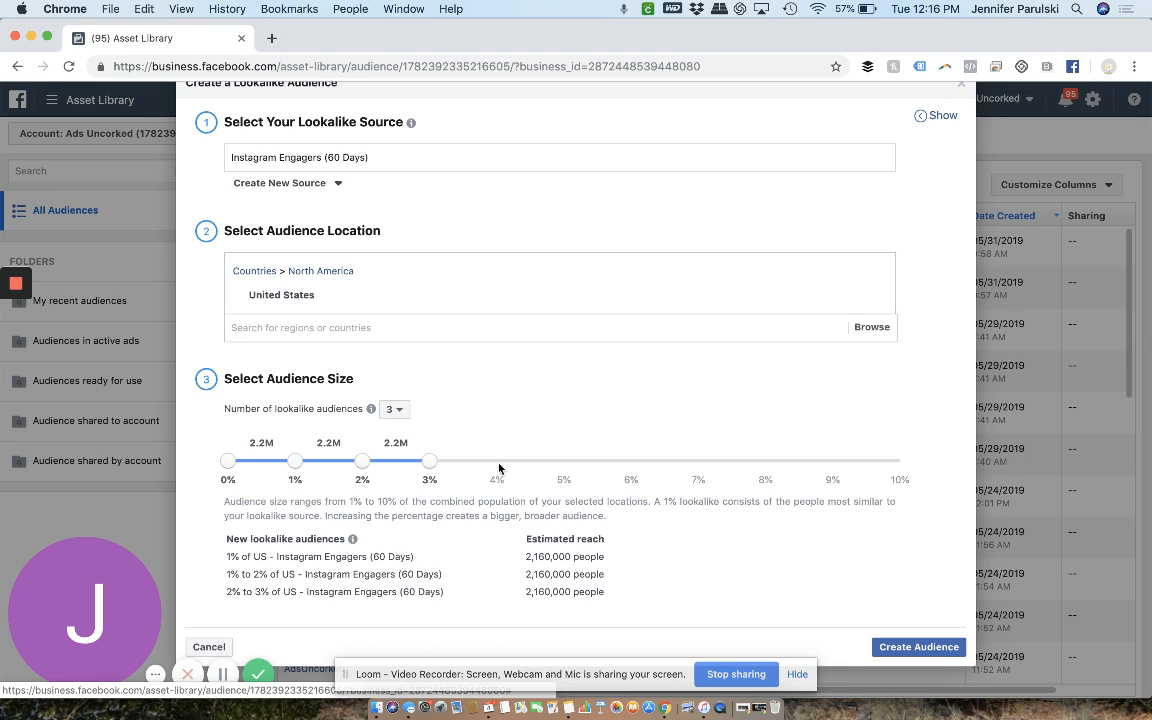
left_click(394, 412)
left_click(397, 424)
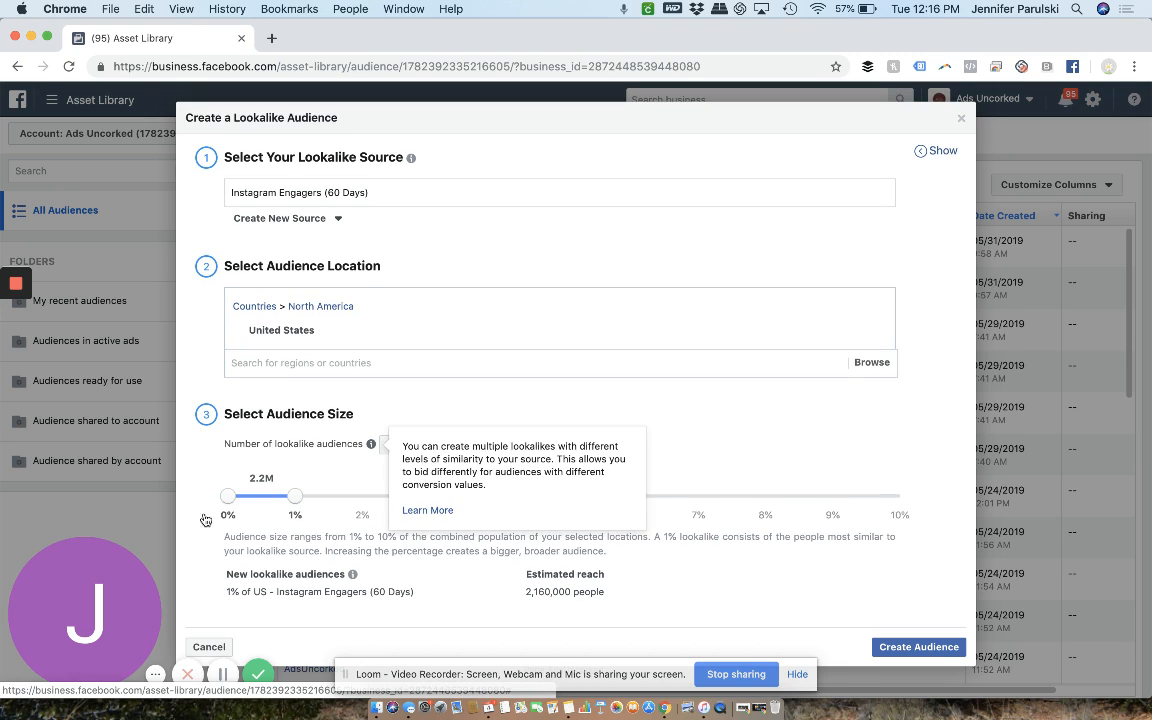
left_click(398, 446)
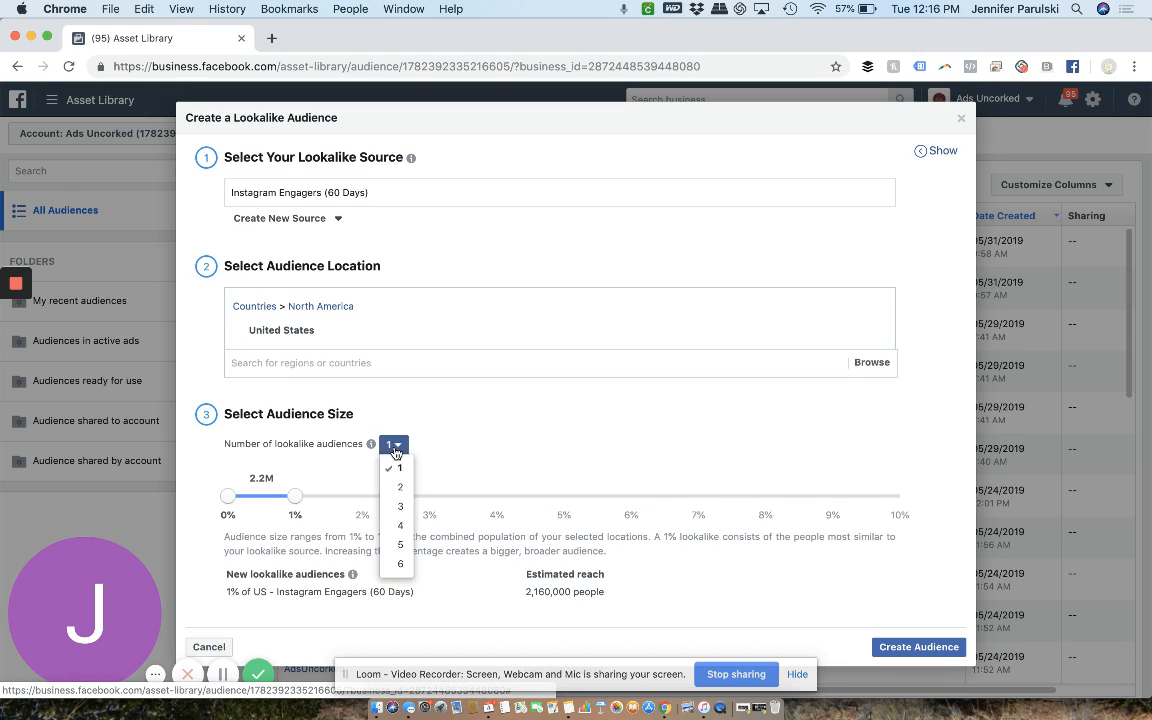
left_click(392, 505)
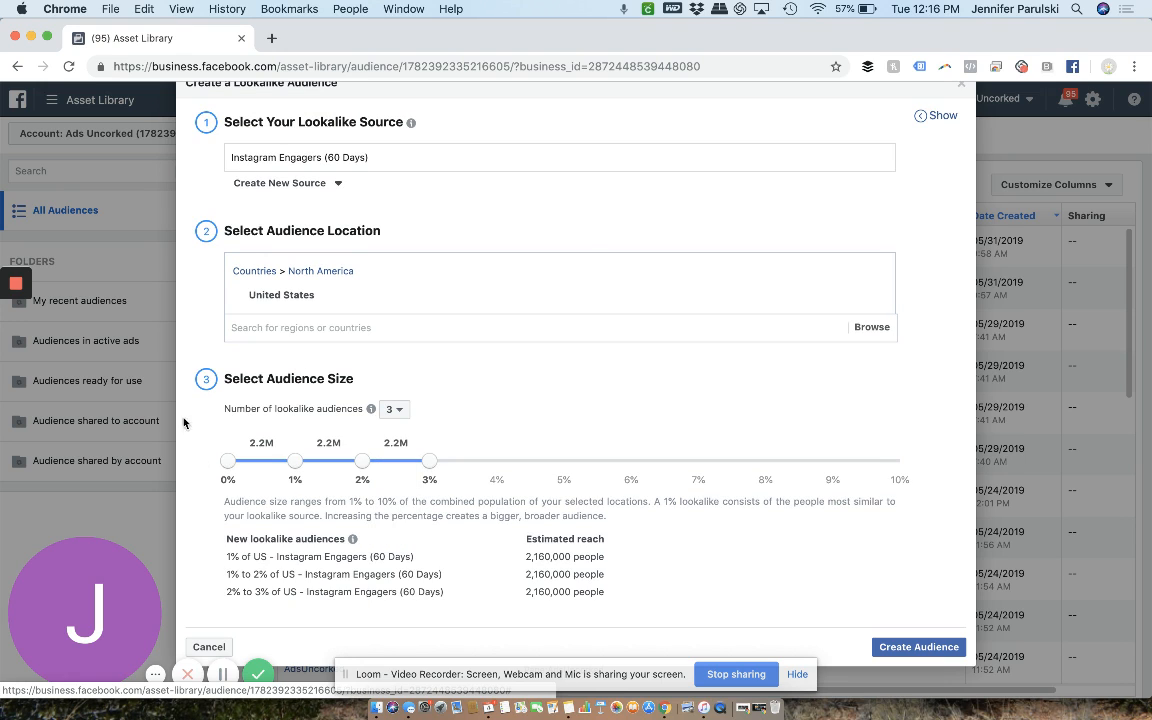
Extend the lookalike size range to 5% with boundaries at 1%, 3% and 5%, and close the form without creating the audiences.
left_click_drag(429, 461, 556, 466)
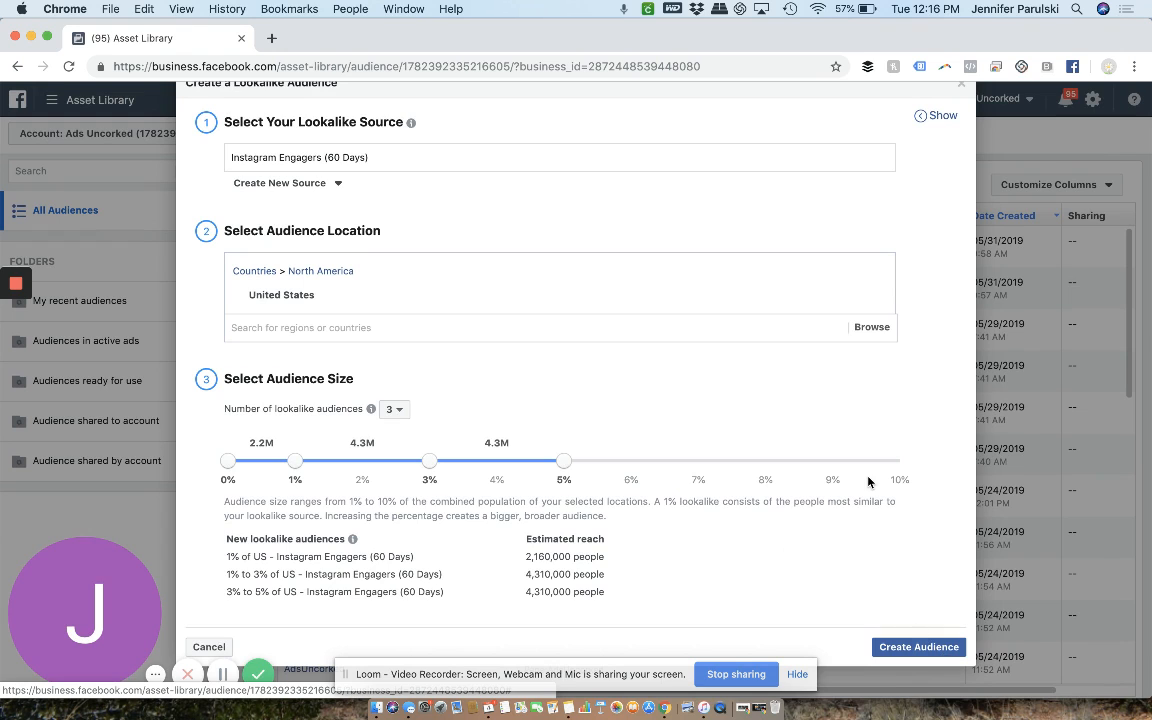
scroll(869, 478, "up", 2)
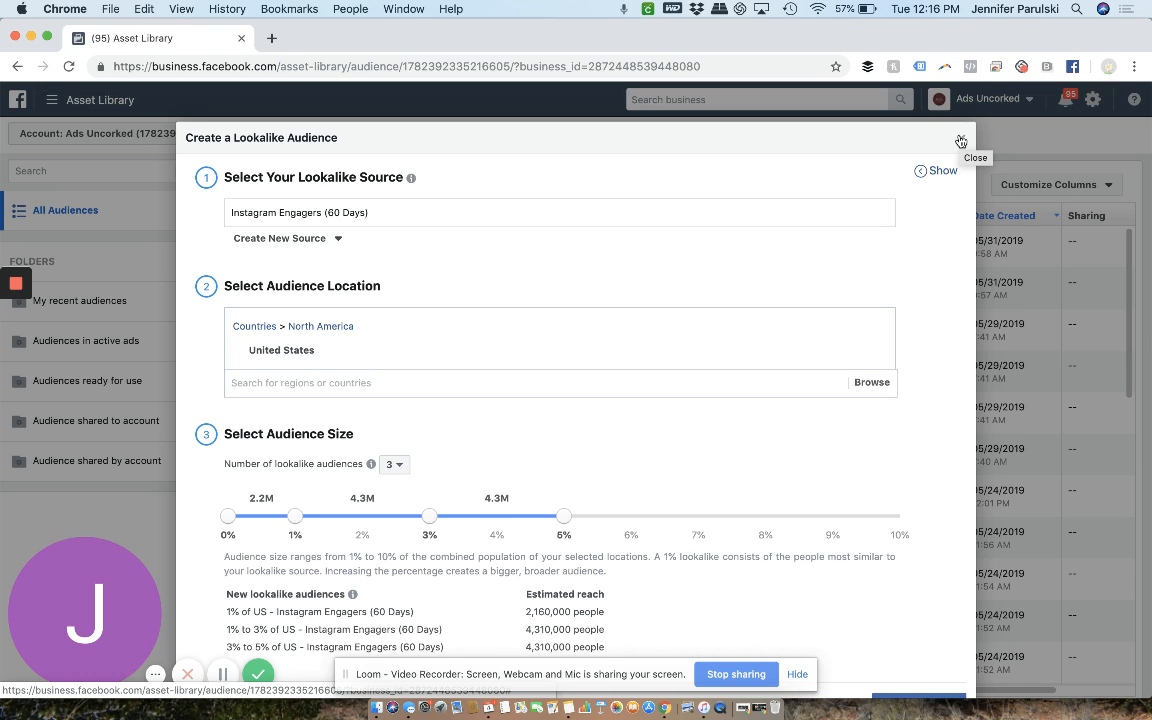
left_click(960, 141)
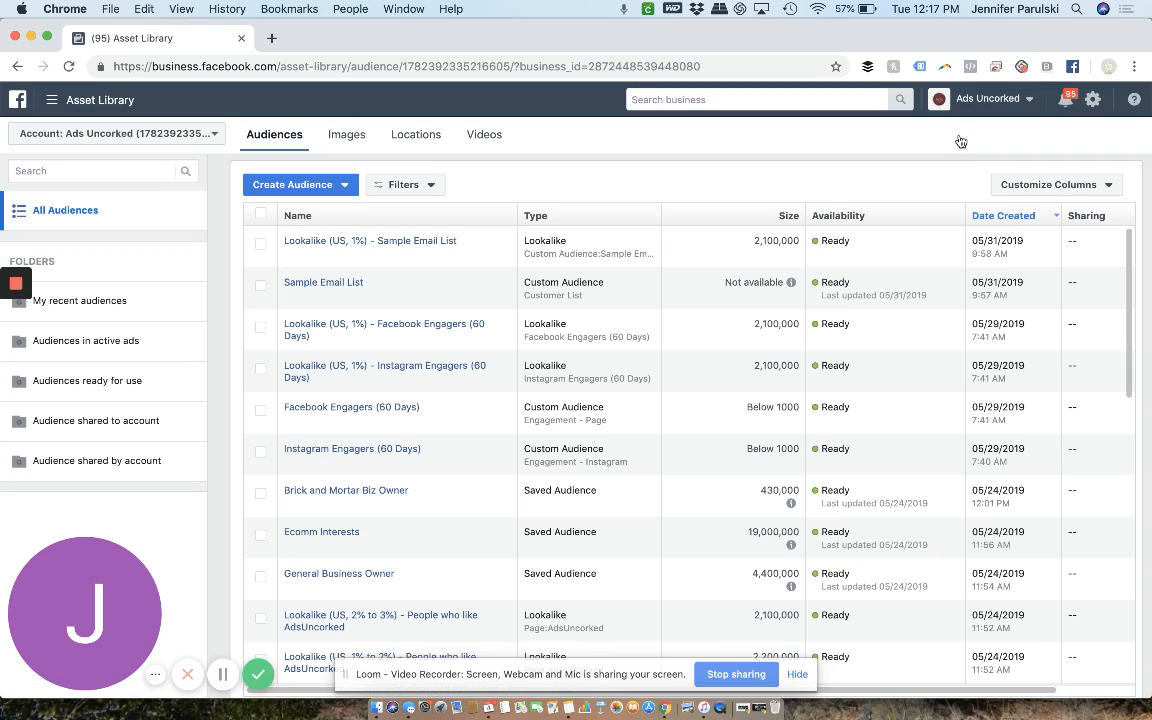